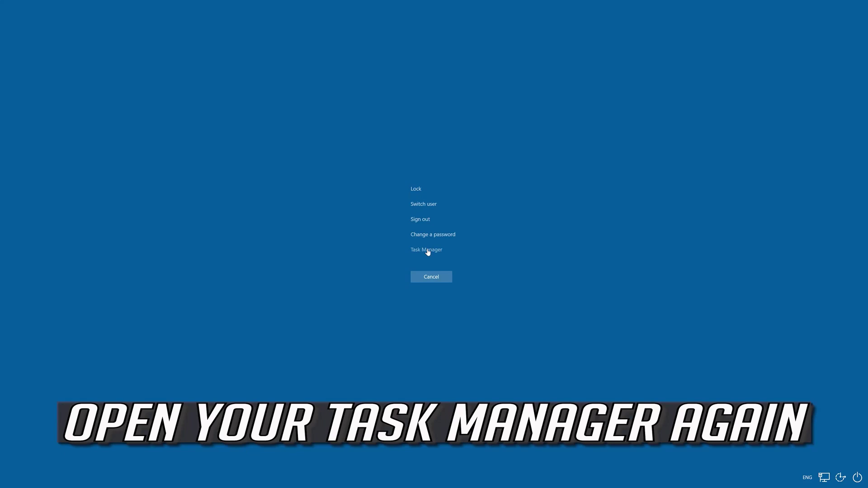
# Step: Open Task Manager and run powershell as a new task with administrative privileges, allowing it to make changes
pyautogui.click(427, 250)
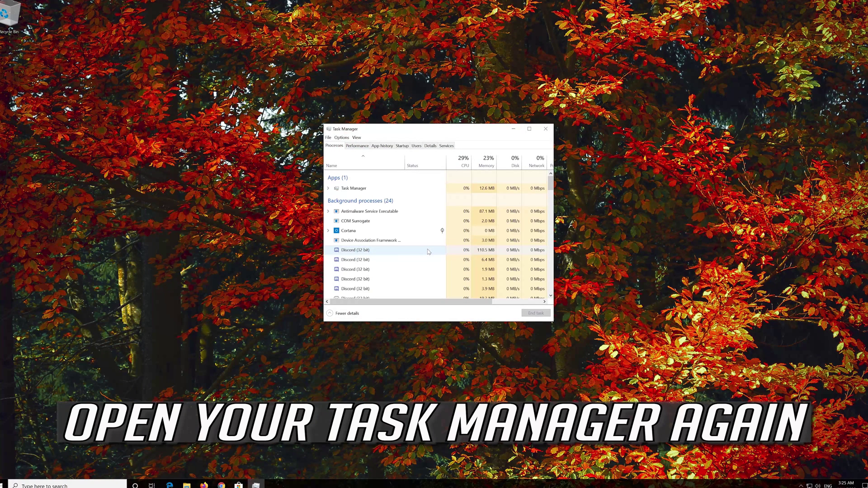
pyautogui.click(329, 138)
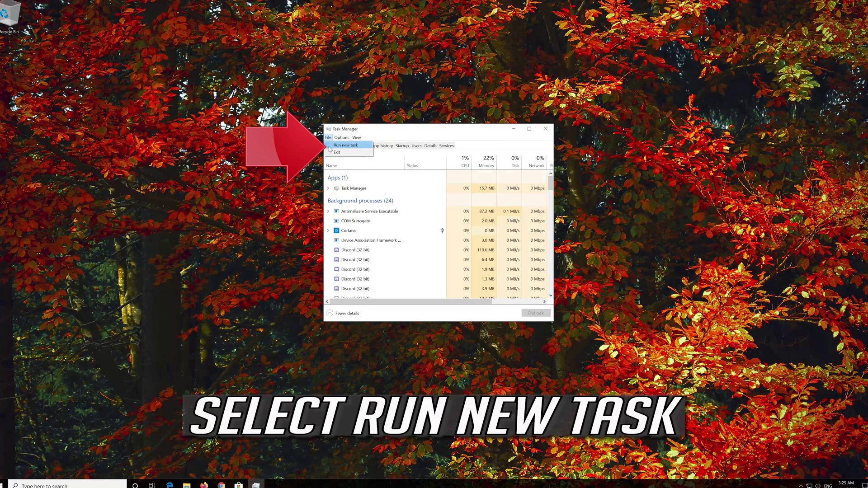
pyautogui.click(344, 146)
pyautogui.write('po')
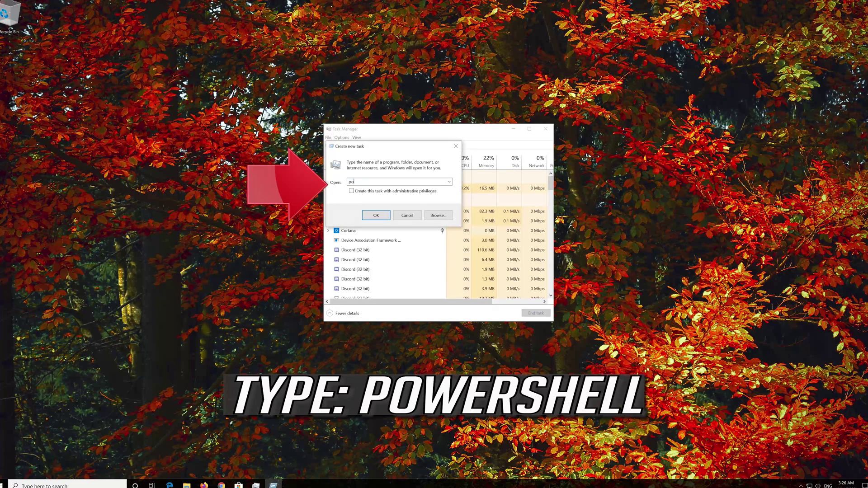
pyautogui.write('wershell')
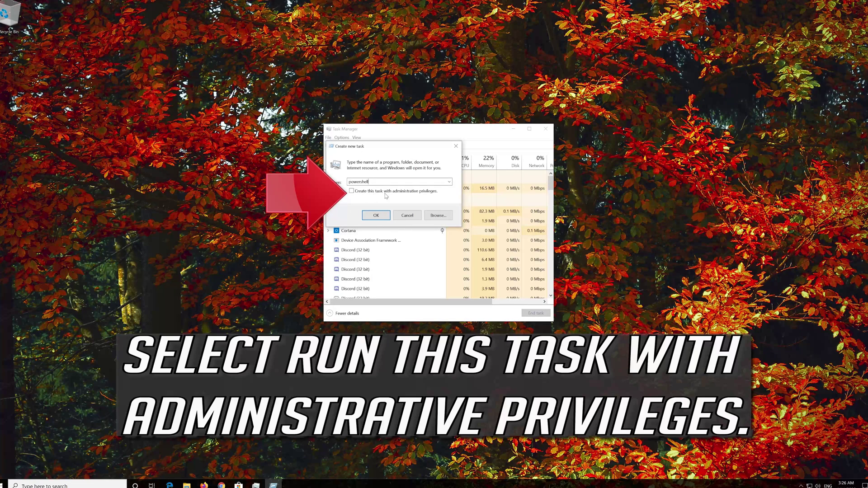
pyautogui.click(352, 193)
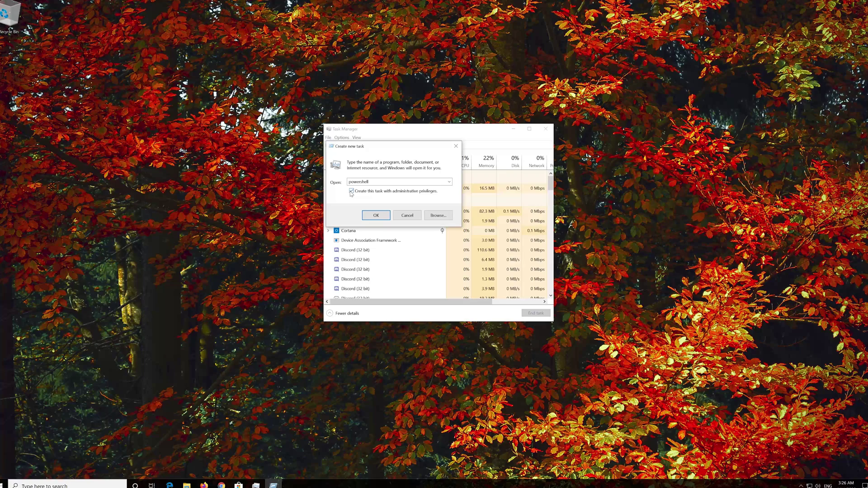
pyautogui.click(379, 216)
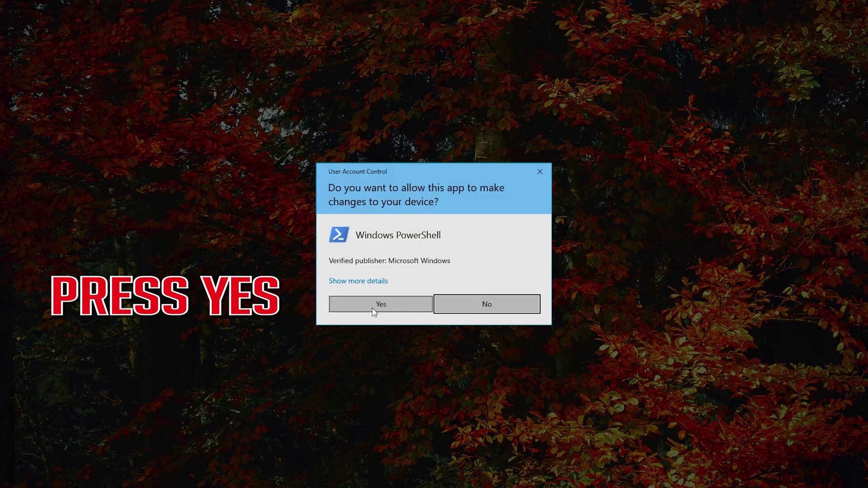
pyautogui.click(375, 305)
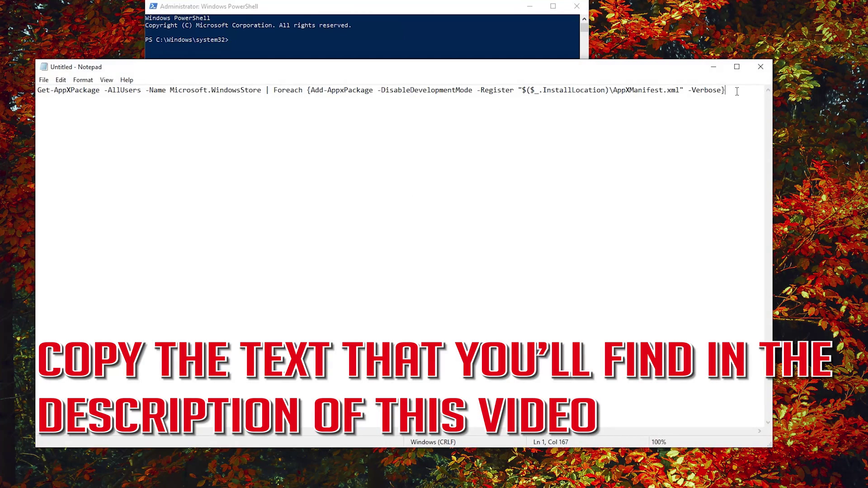
# Step: Copy the entire Get-AppXPackage command for Microsoft.WindowsStore from Notepad and minimize Notepad
pyautogui.moveTo(737, 92); pyautogui.dragTo(6, 88)
pyautogui.rightClick(48, 90)
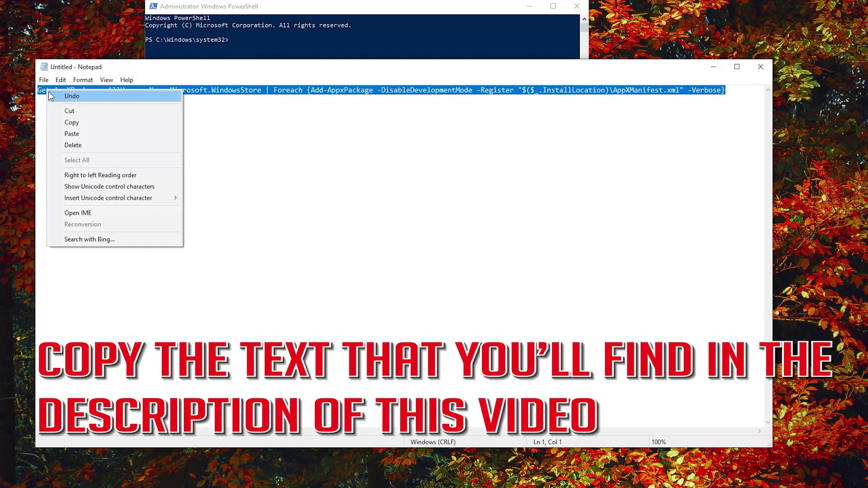
pyautogui.click(72, 121)
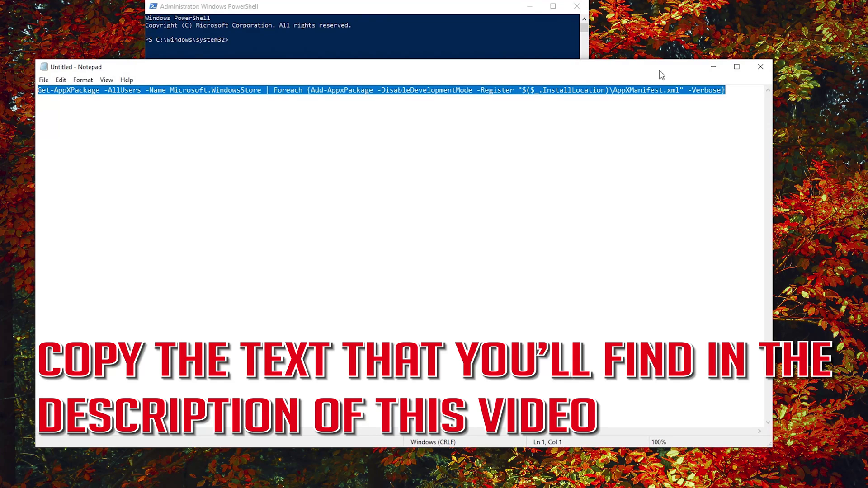
pyautogui.click(714, 67)
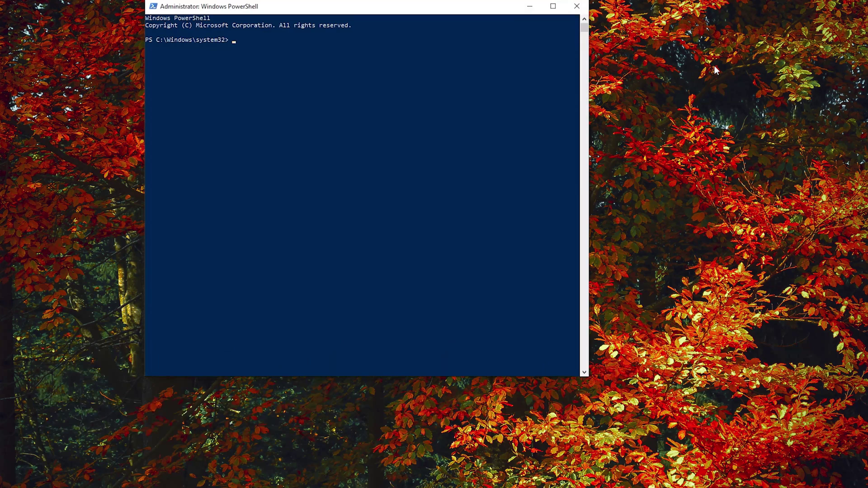
# Step: Paste and run the copied Microsoft.WindowsStore registration command in PowerShell, and end the session with exit
pyautogui.rightClick(391, 7)
pyautogui.moveTo(406, 83)
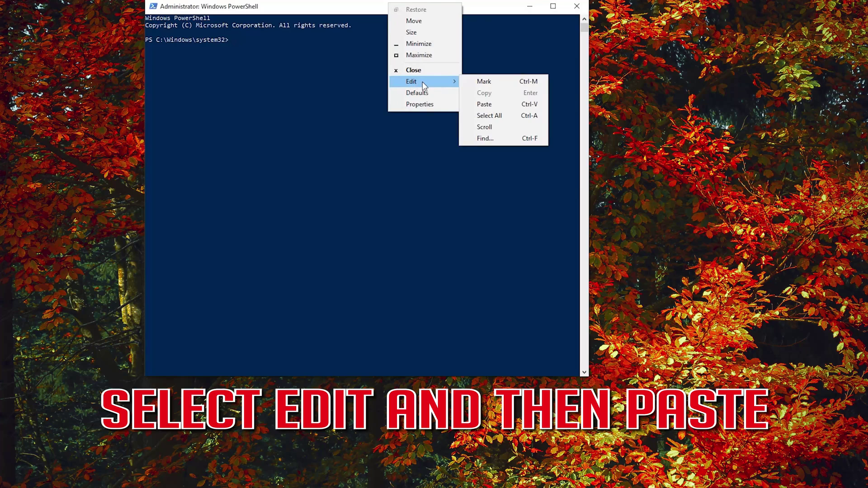
pyautogui.click(503, 104)
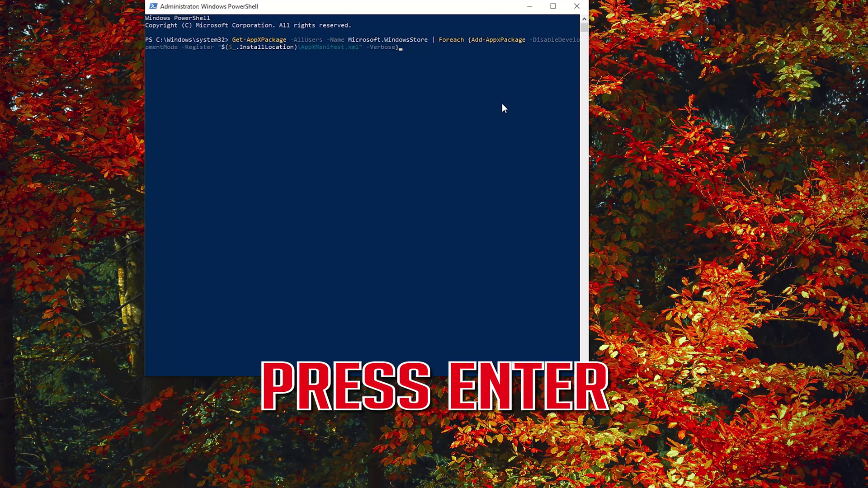
pyautogui.press('Return')
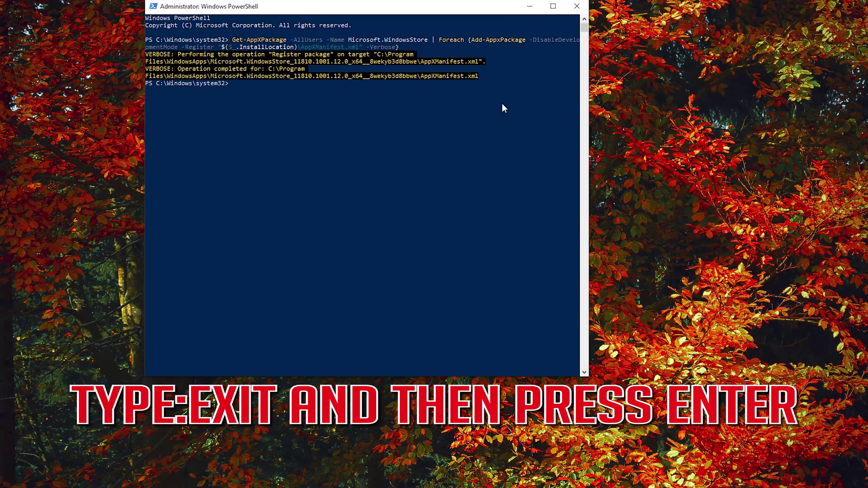
pyautogui.write('exit')
pyautogui.press('Return')
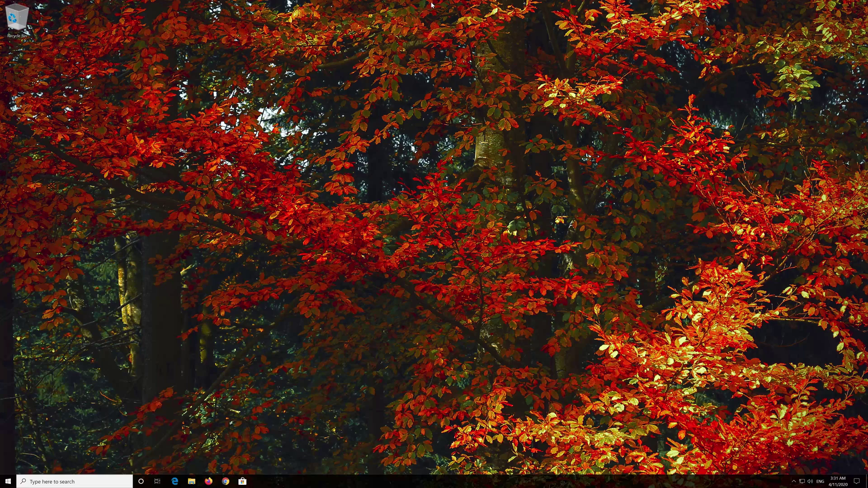
# Step: Open Task Manager and run cmd as a new task with administrative privileges
pyautogui.hotkey('ctrl', 'alt', 'Delete')
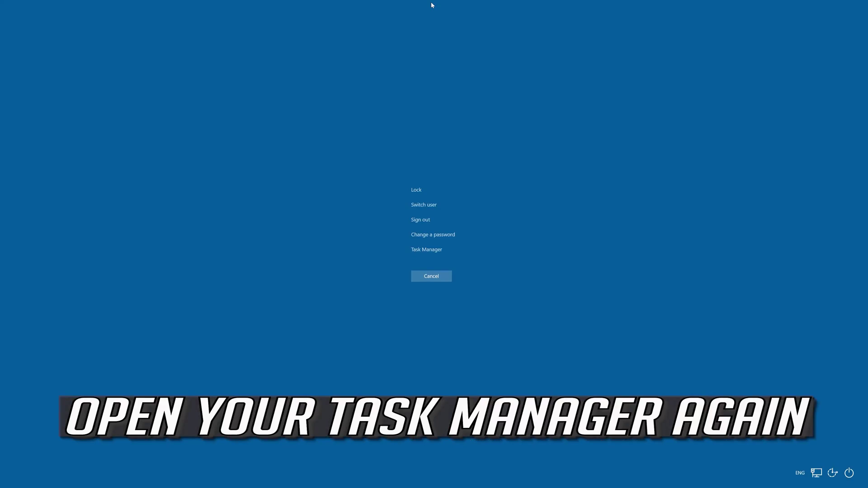
pyautogui.click(427, 249)
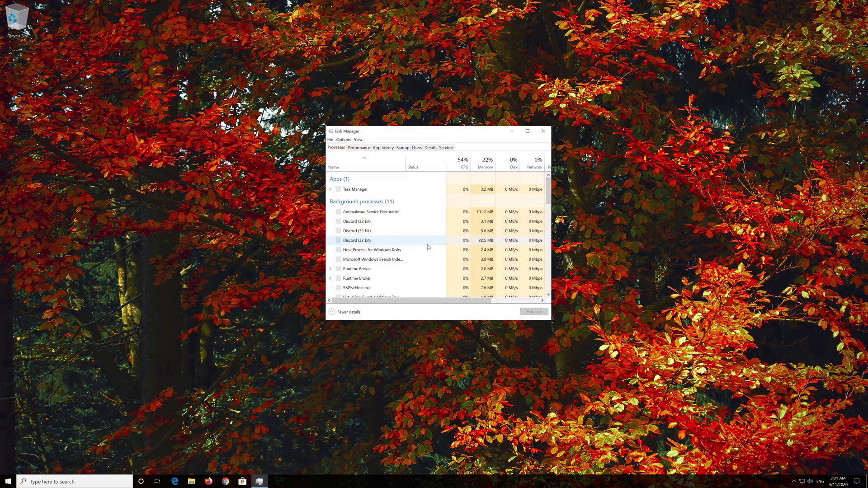
pyautogui.click(330, 139)
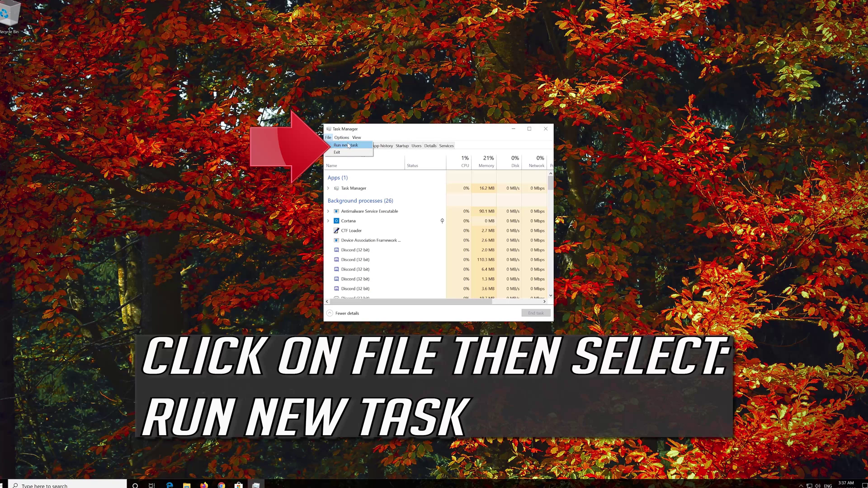
pyautogui.click(347, 146)
pyautogui.write('c')
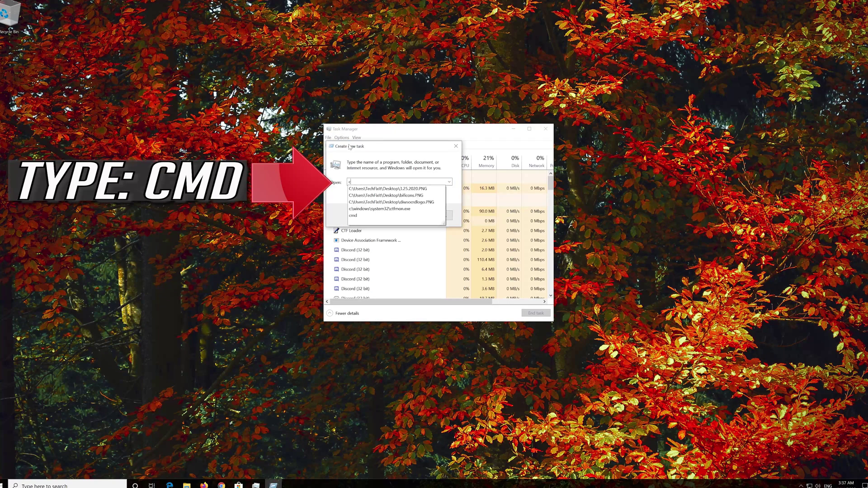
pyautogui.write('md')
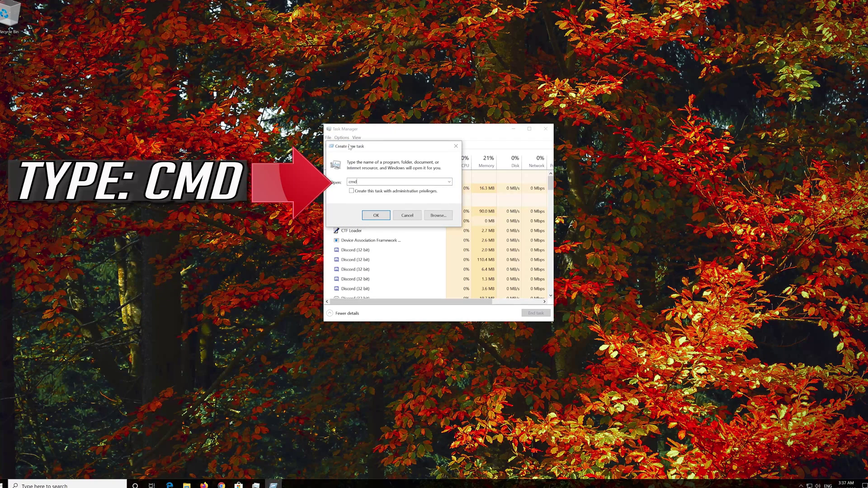
pyautogui.click(352, 191)
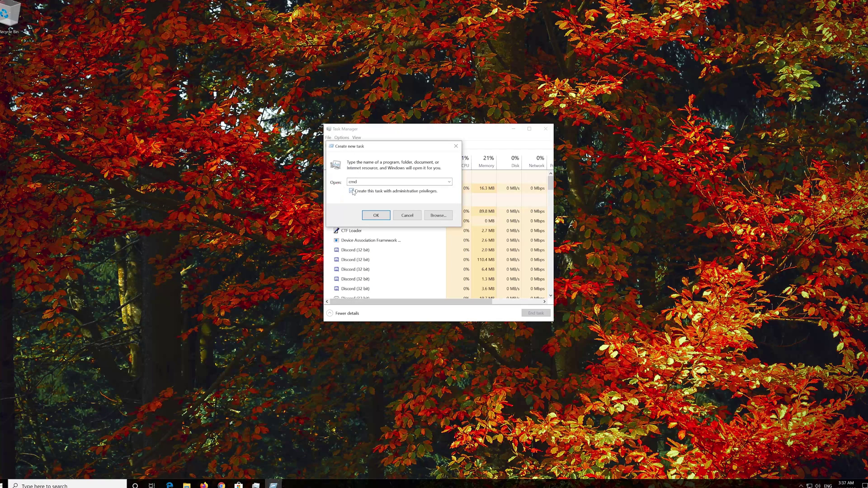
pyautogui.click(369, 217)
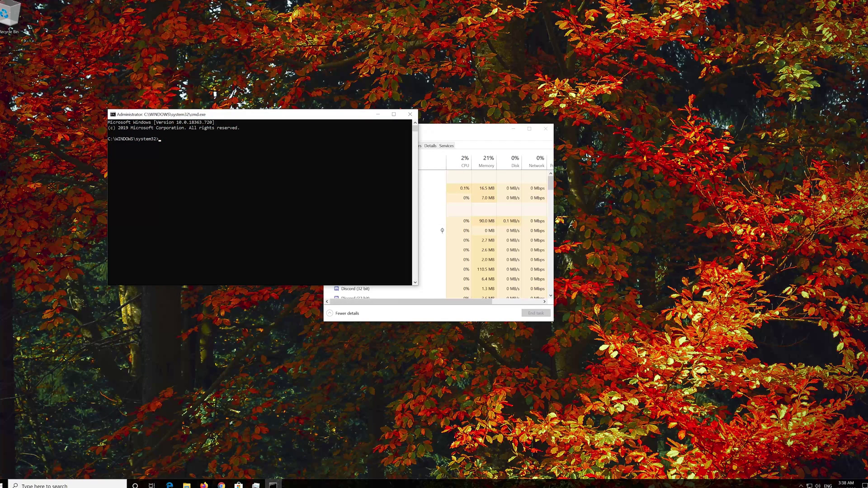
# Step: Run Dism /Online /Cleanup-Image /RestoreHealth in the Command Prompt, moving its window over Task Manager
pyautogui.write('Dism /')
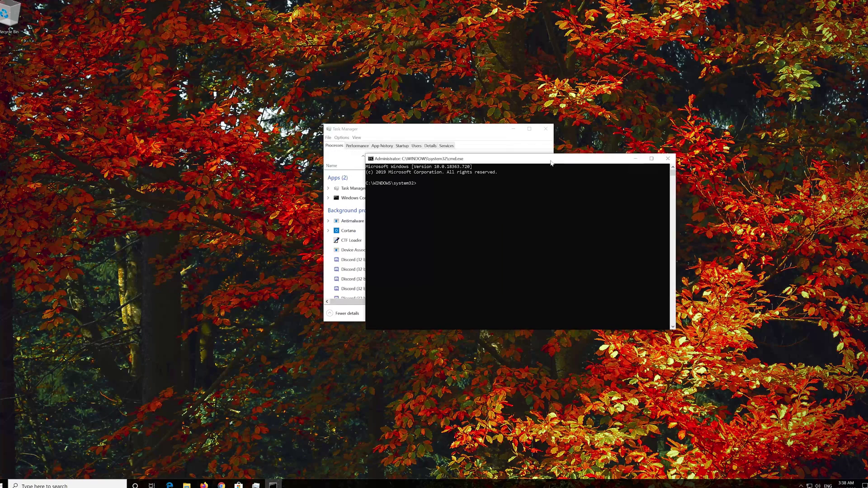
pyautogui.moveTo(550, 156); pyautogui.dragTo(482, 151)
pyautogui.write('Online')
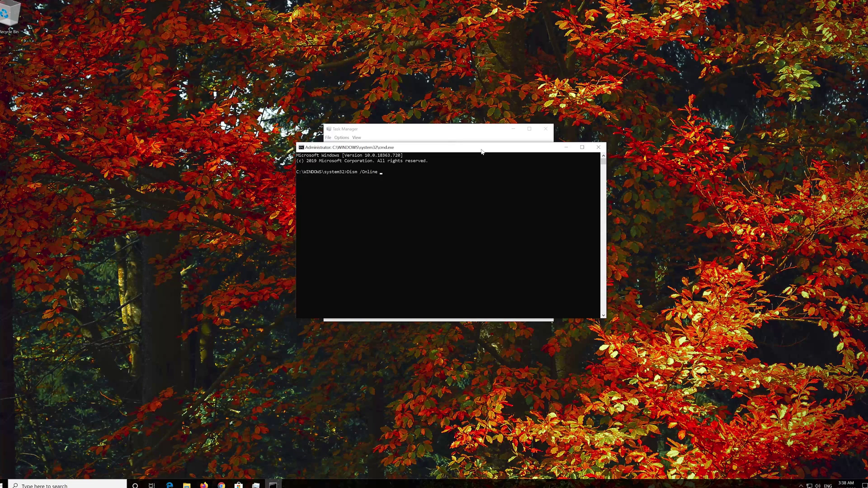
pyautogui.write(' /Cleanup-Image /RestoreHealth')
pyautogui.press('Return')
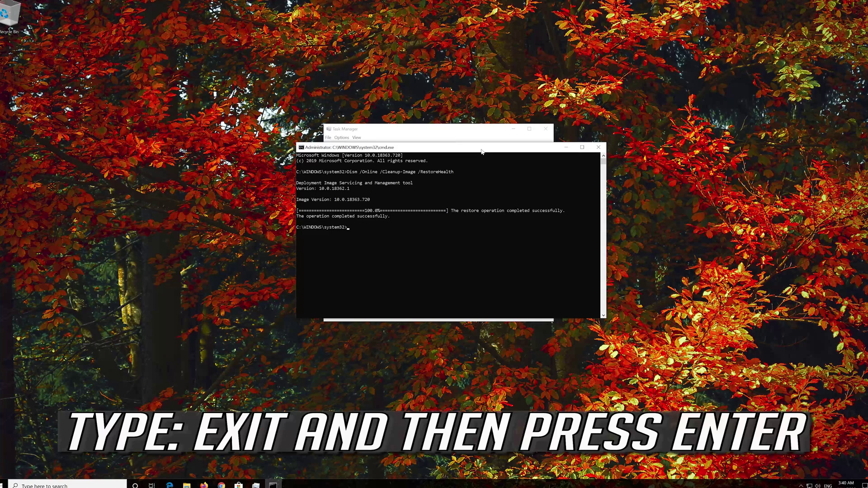
# Step: End the Command Prompt session with exit and close Task Manager
pyautogui.write('e')
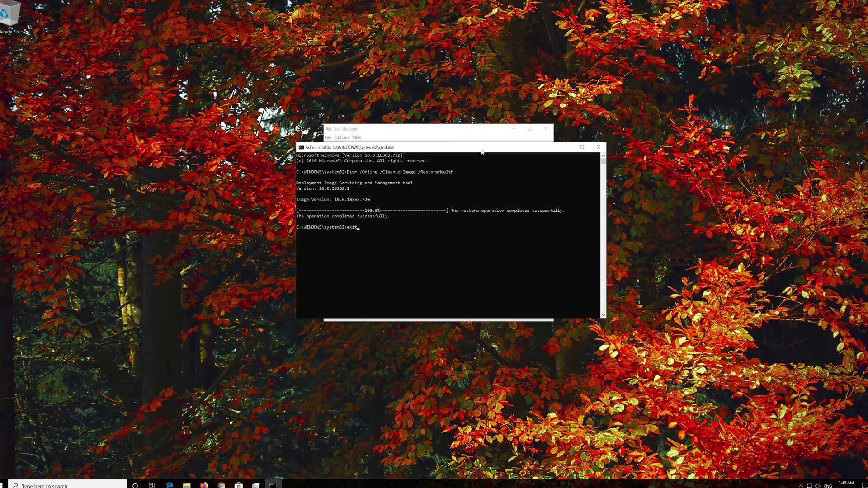
pyautogui.write('xit')
pyautogui.press('Return')
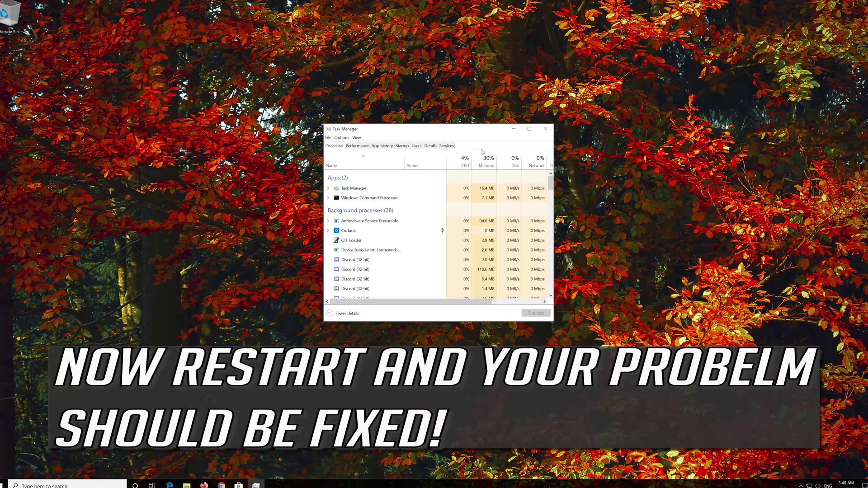
pyautogui.click(546, 129)
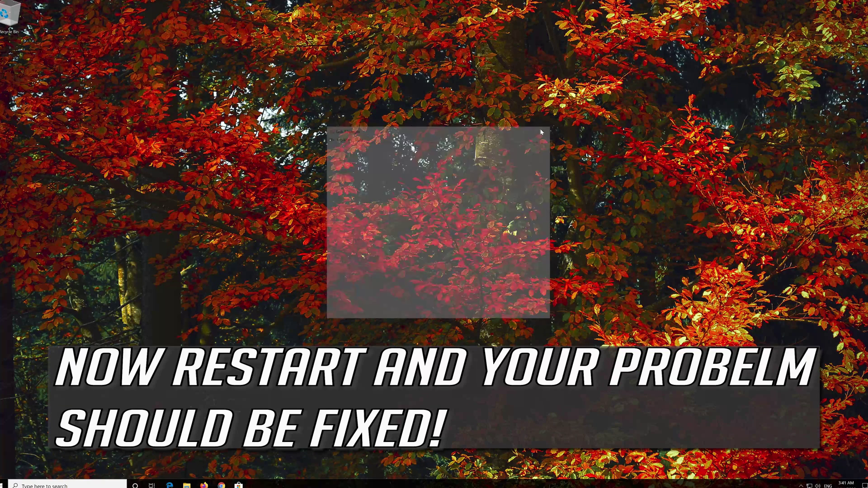
# Step: Restart the computer
pyautogui.click(4, 484)
pyautogui.click(1, 471)
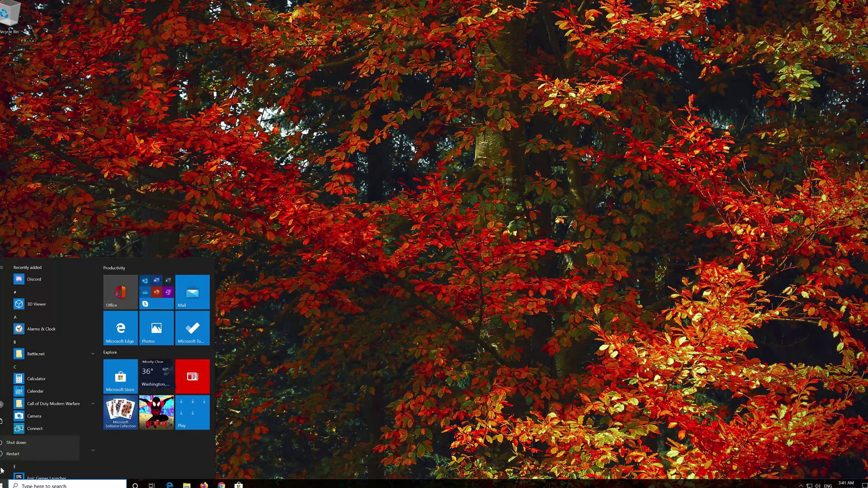
pyautogui.click(6, 456)
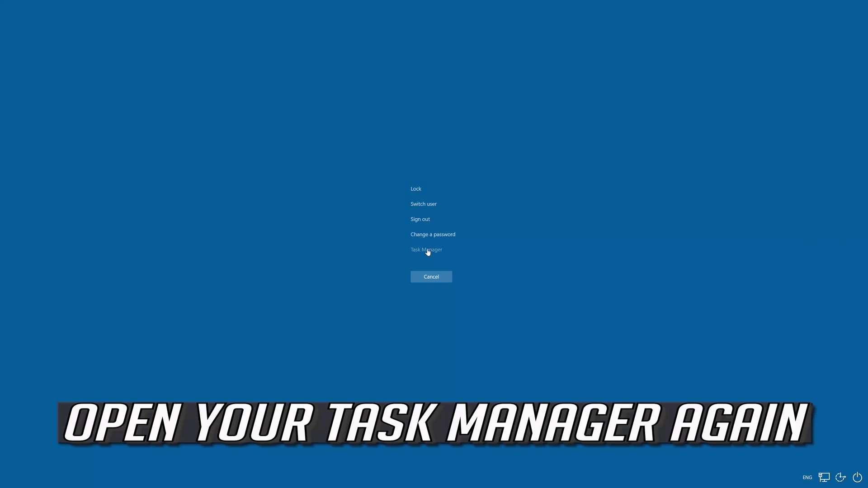
# Step: Open Task Manager and launch powershell as a new task with administrative privileges
pyautogui.click(428, 251)
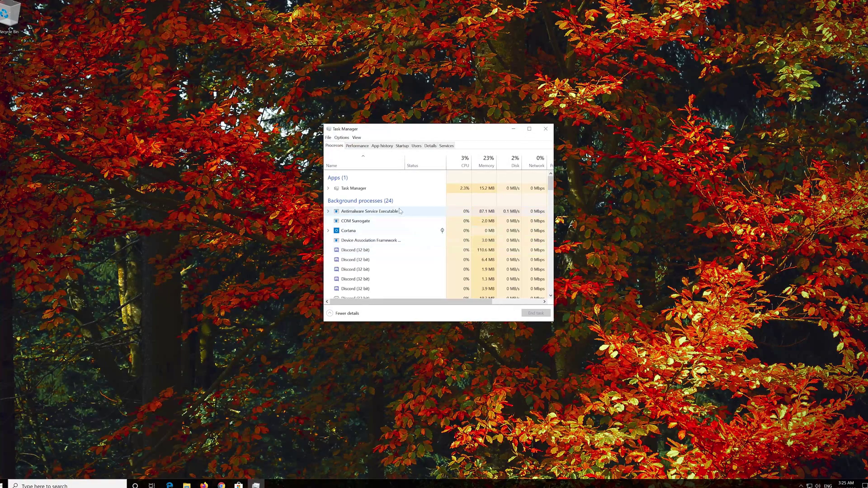
pyautogui.click(328, 139)
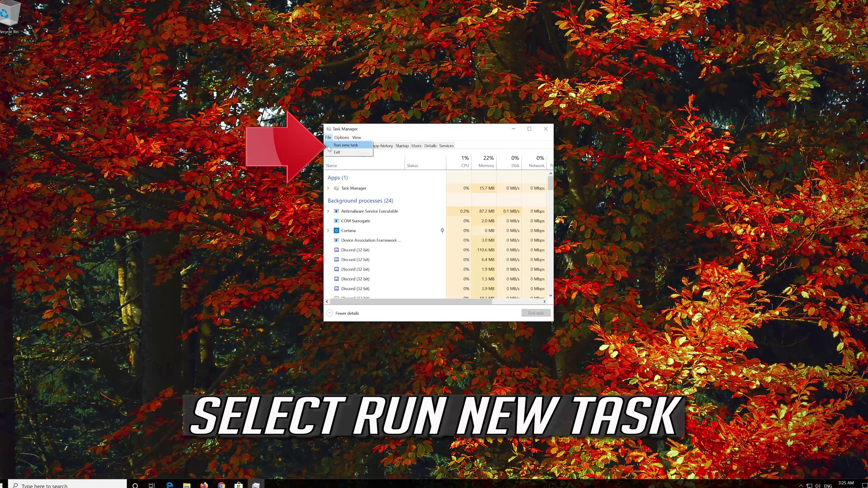
pyautogui.click(346, 145)
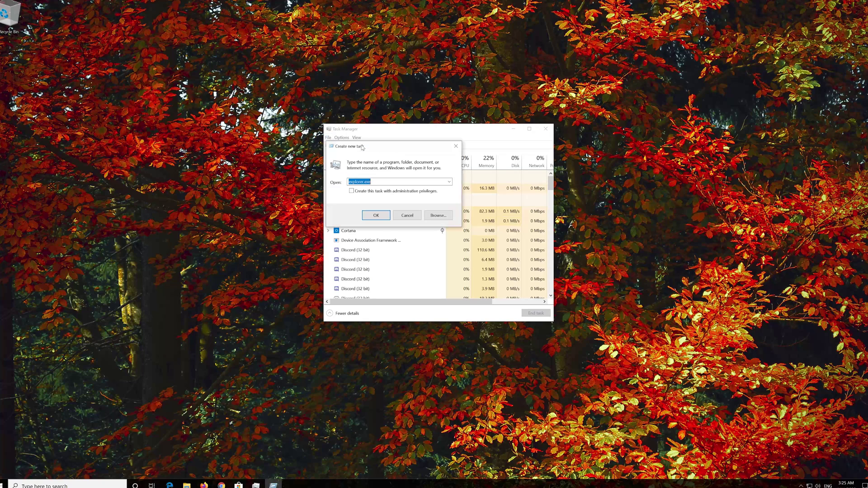
pyautogui.write('powershell')
pyautogui.click(372, 216)
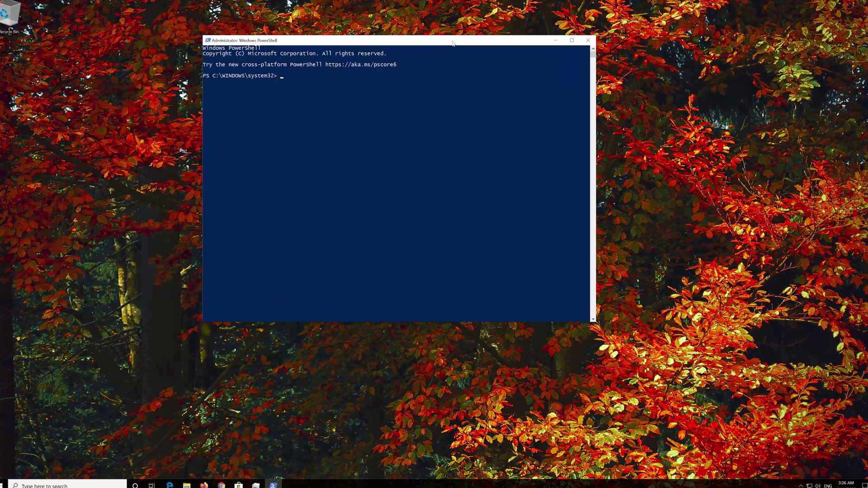
# Step: Shrink and reposition the PowerShell window, run sfc /scannow in it, and end the session with exit
pyautogui.moveTo(203, 36); pyautogui.dragTo(225, 113)
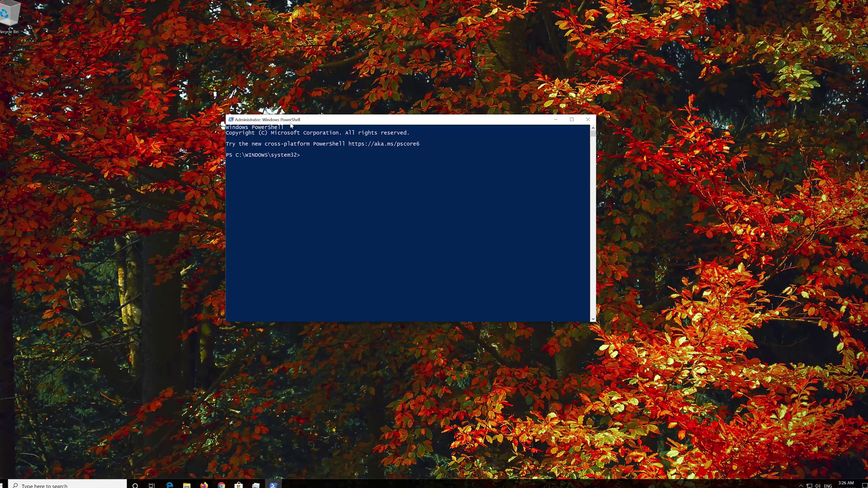
pyautogui.moveTo(360, 124); pyautogui.dragTo(381, 130)
pyautogui.write('sfc')
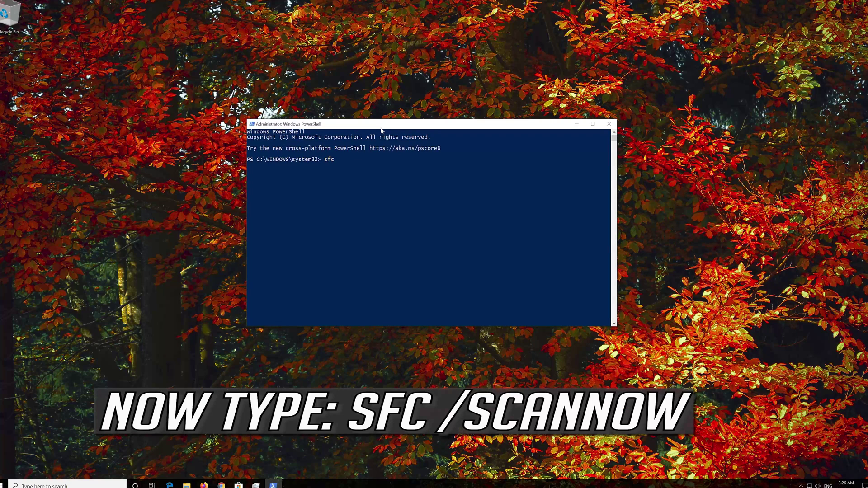
pyautogui.write(' /scannow')
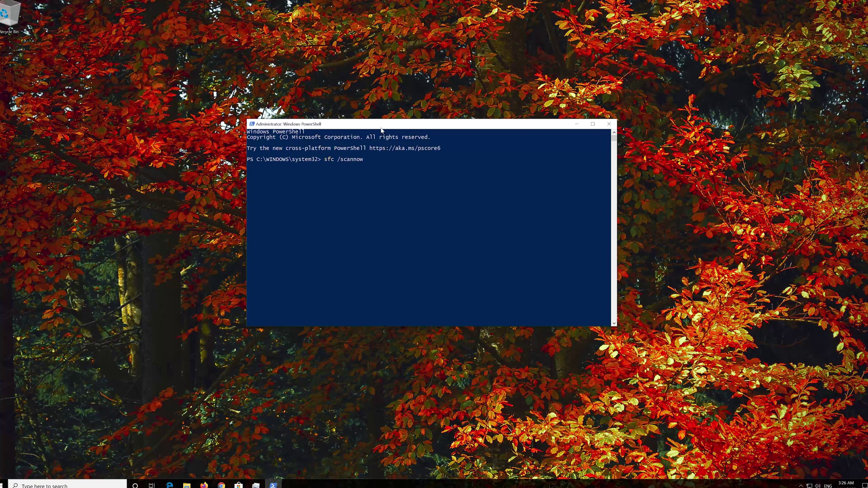
pyautogui.press('Return')
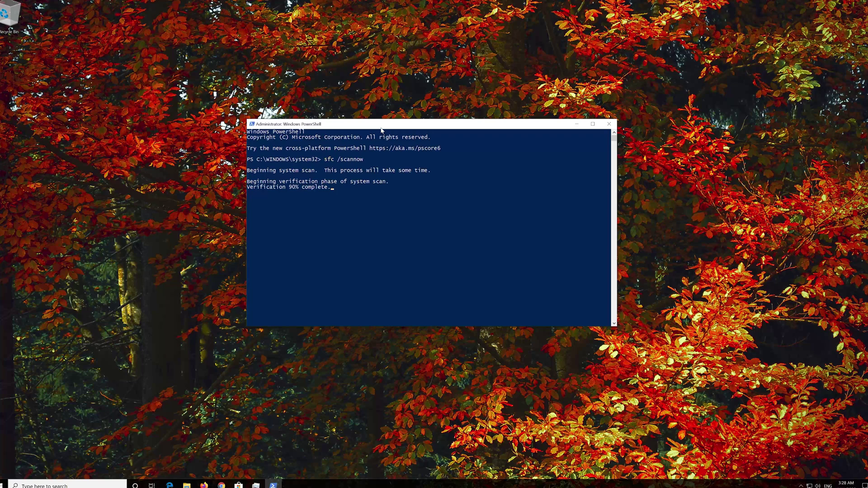
pyautogui.write('exi')
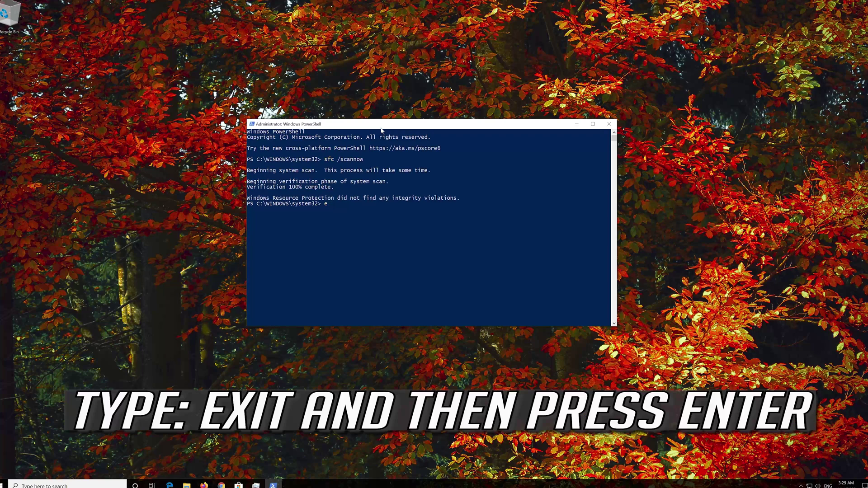
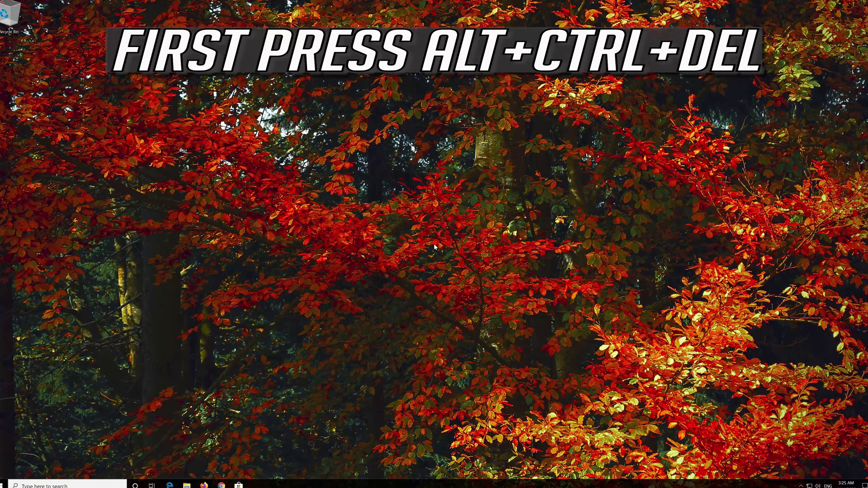
# Step: Open Task Manager from the Windows security screen and dismiss the VirtualBox information dialog
pyautogui.hotkey('ctrl', 'alt', 'Delete')
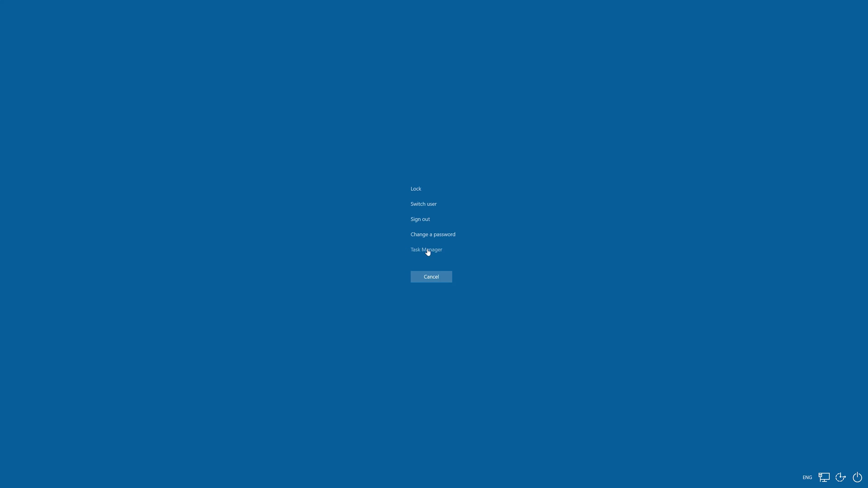
pyautogui.click(427, 251)
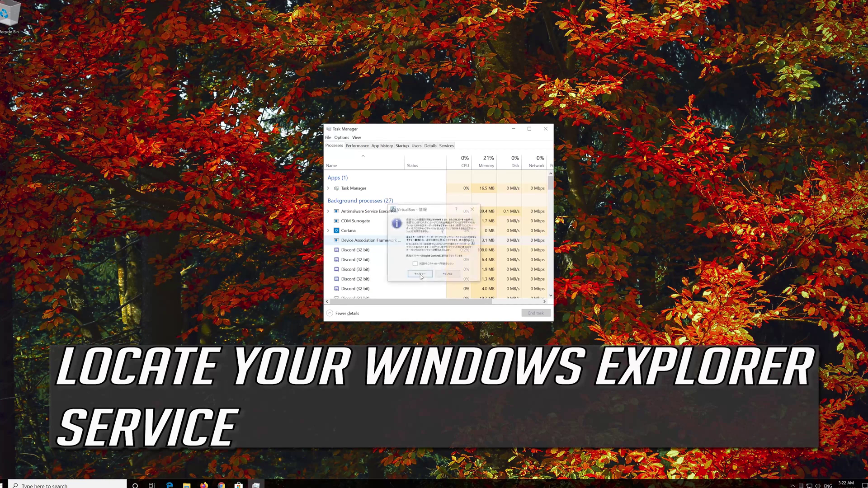
pyautogui.click(420, 274)
# Step: Find Windows Explorer in the process list and end its task
pyautogui.scroll(-1, 434, 247)
pyautogui.scroll(-10, 434, 247)
pyautogui.scroll(-10, 434, 247)
pyautogui.scroll(-10, 435, 247)
pyautogui.scroll(-3, 435, 247)
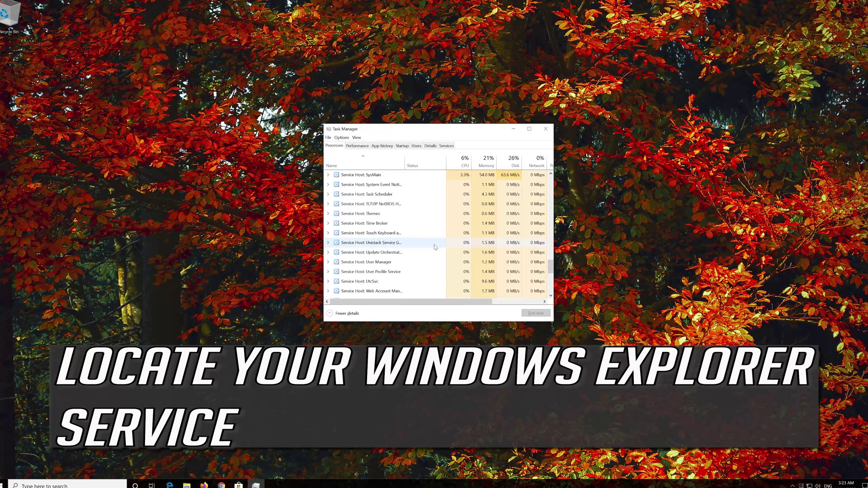
pyautogui.scroll(-5, 434, 247)
pyautogui.scroll(-1, 435, 247)
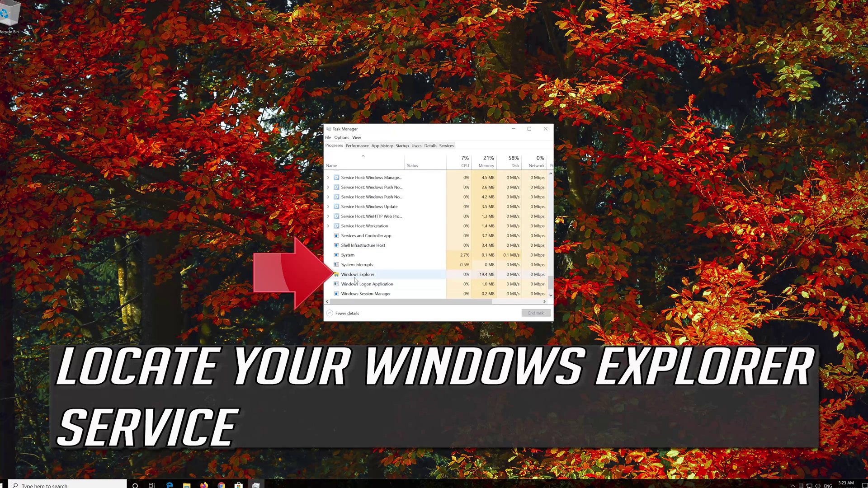
pyautogui.scroll(-1, 355, 280)
pyautogui.click(364, 265)
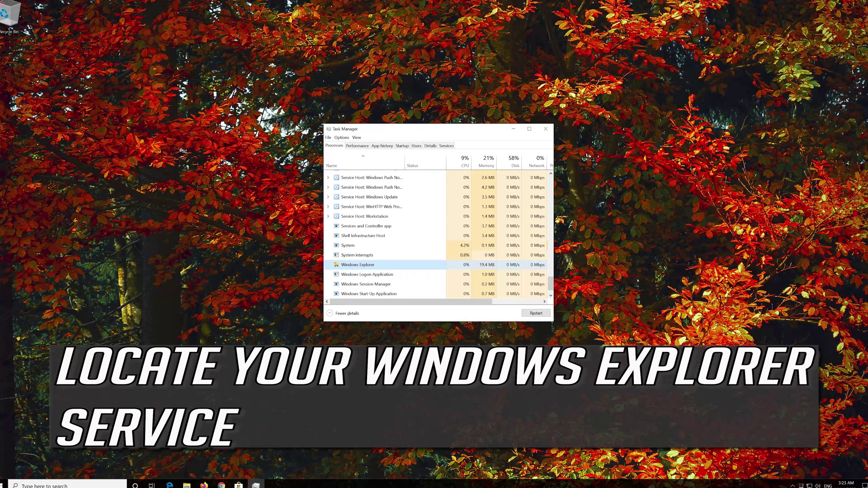
pyautogui.rightClick(422, 269)
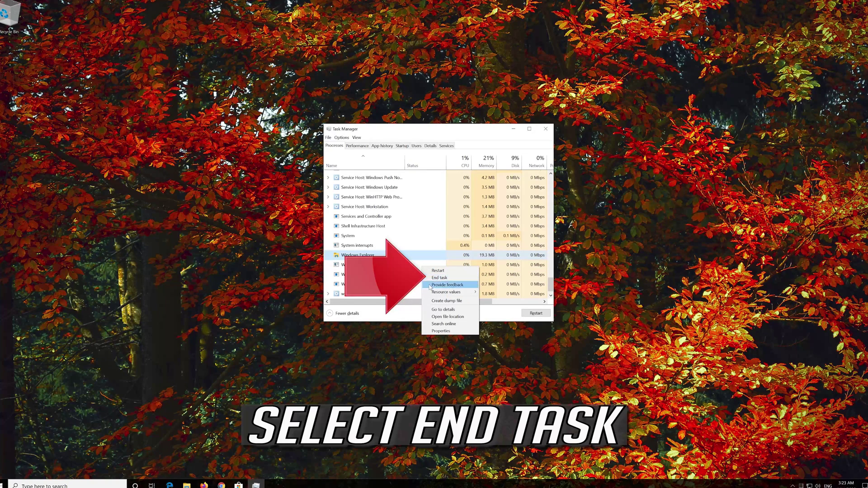
pyautogui.click(454, 277)
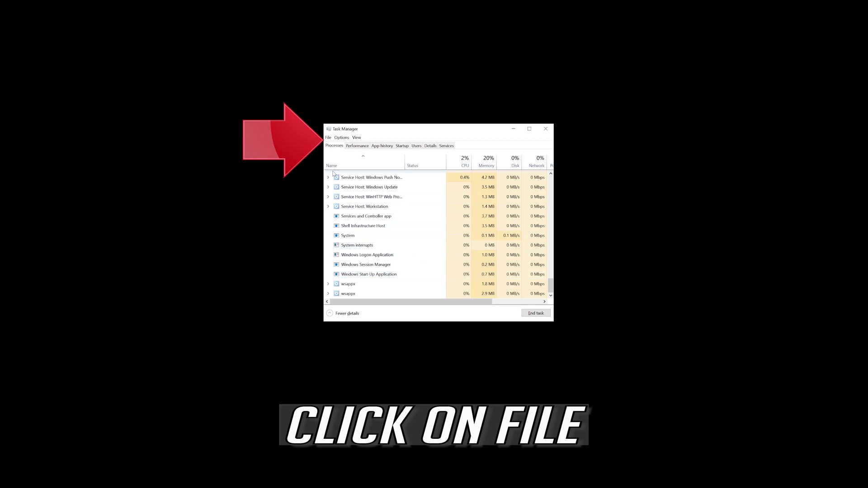
# Step: Launch explorer.exe as a new task without administrative privileges and open the taskbar search
pyautogui.click(329, 138)
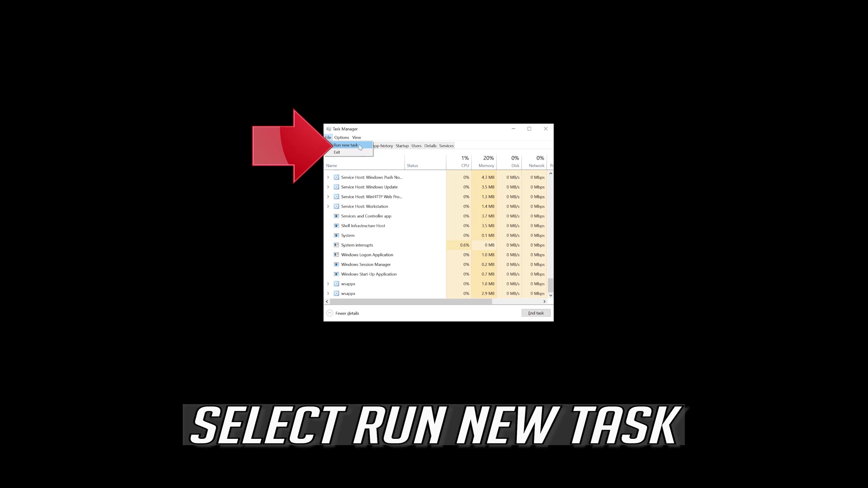
pyautogui.click(367, 145)
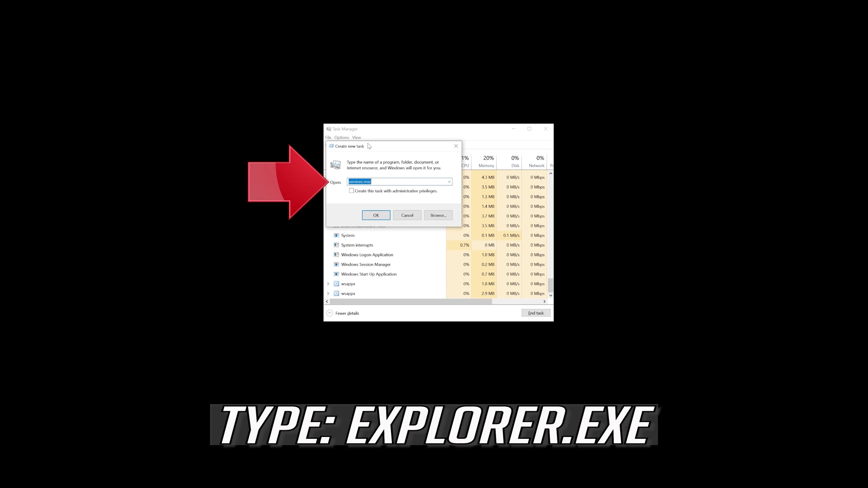
pyautogui.write('explorer.exe')
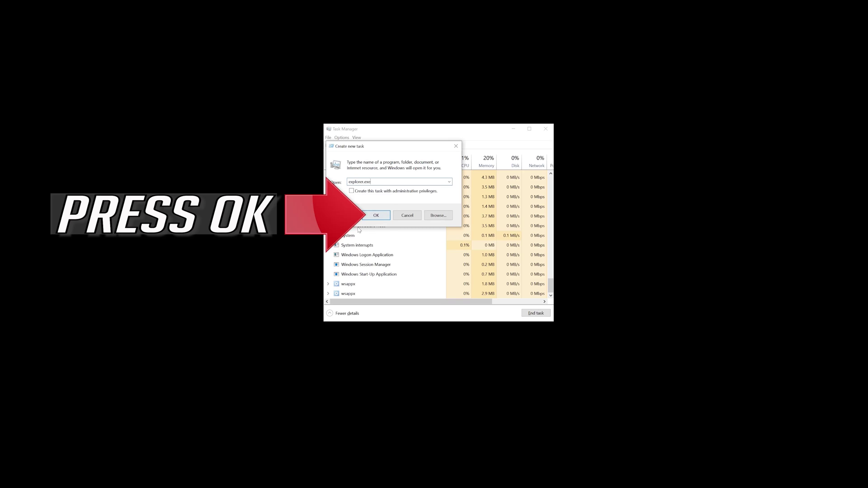
pyautogui.click(375, 216)
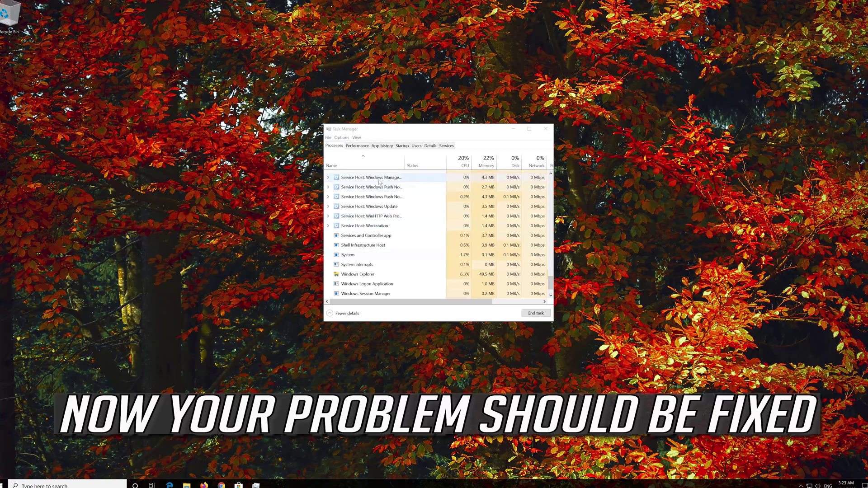
pyautogui.click(96, 486)
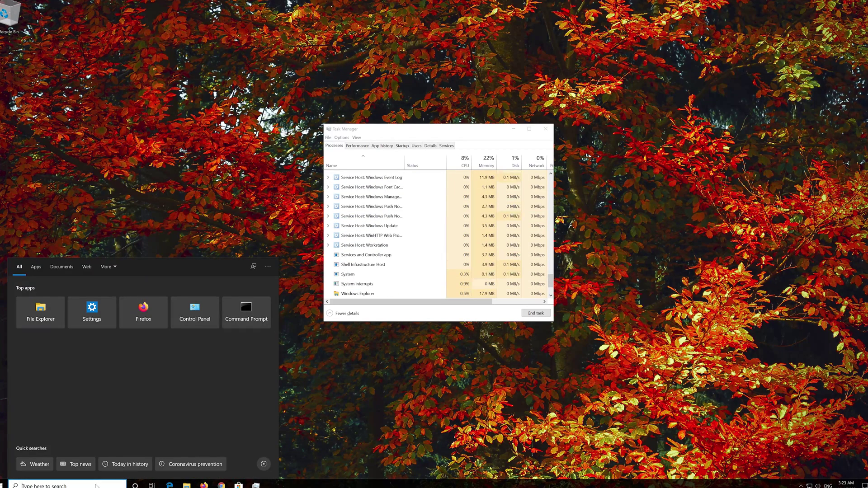